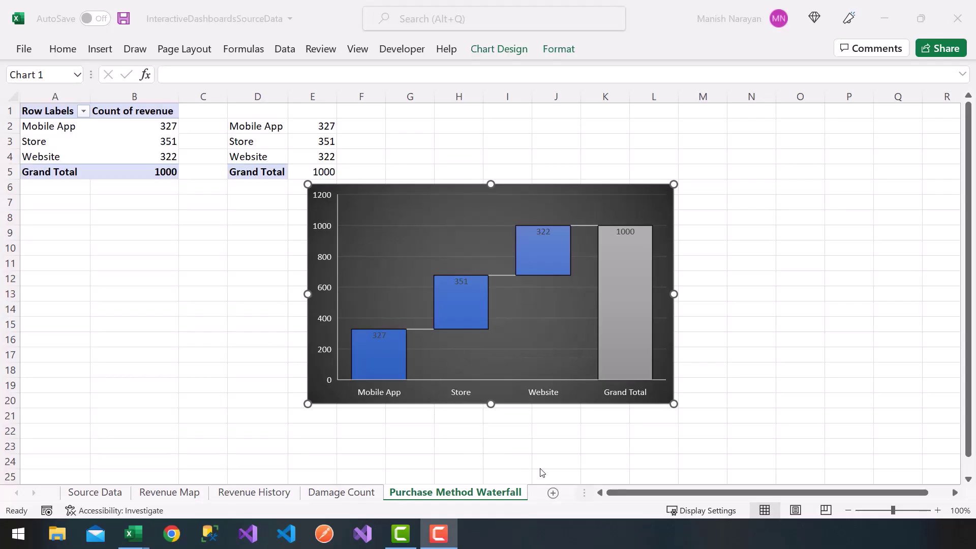
# - Add a new worksheet and rename it from Sheet7 to 'Product Rating Bar'
pyautogui.click(553, 494)
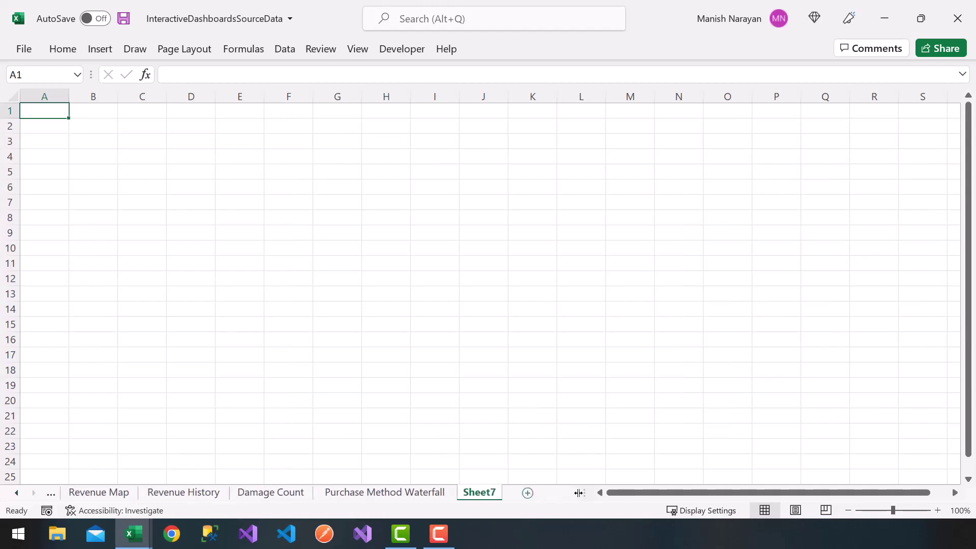
pyautogui.moveTo(579, 494); pyautogui.dragTo(751, 493)
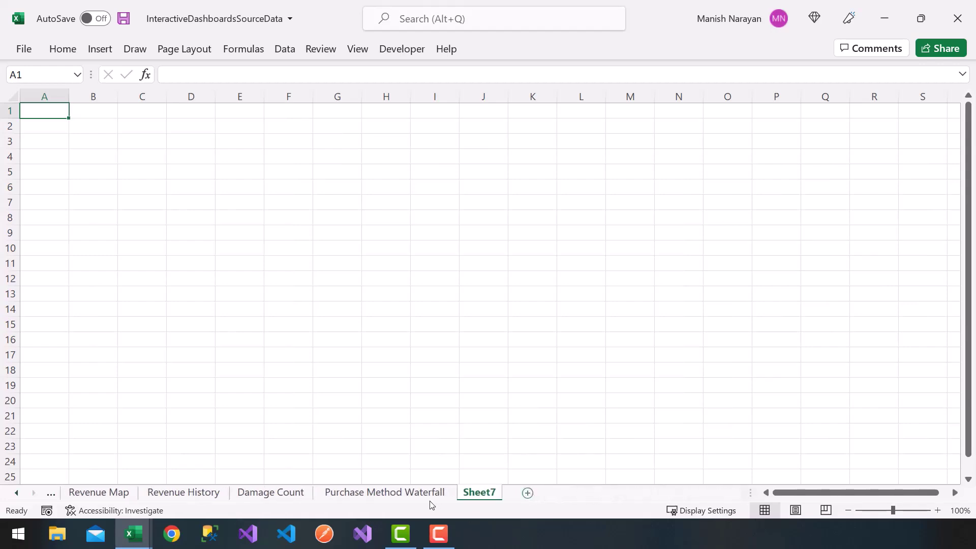
pyautogui.doubleClick(484, 493)
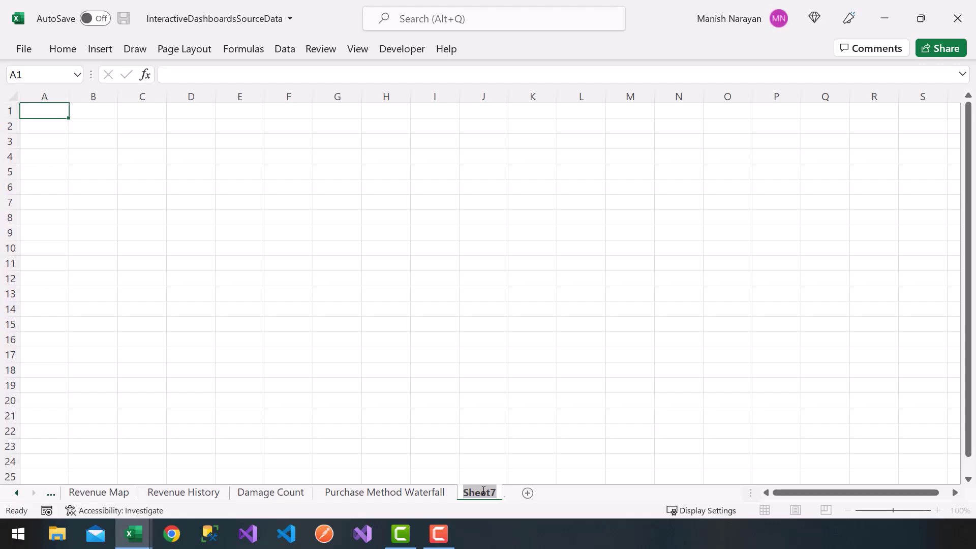
pyautogui.write('Product')
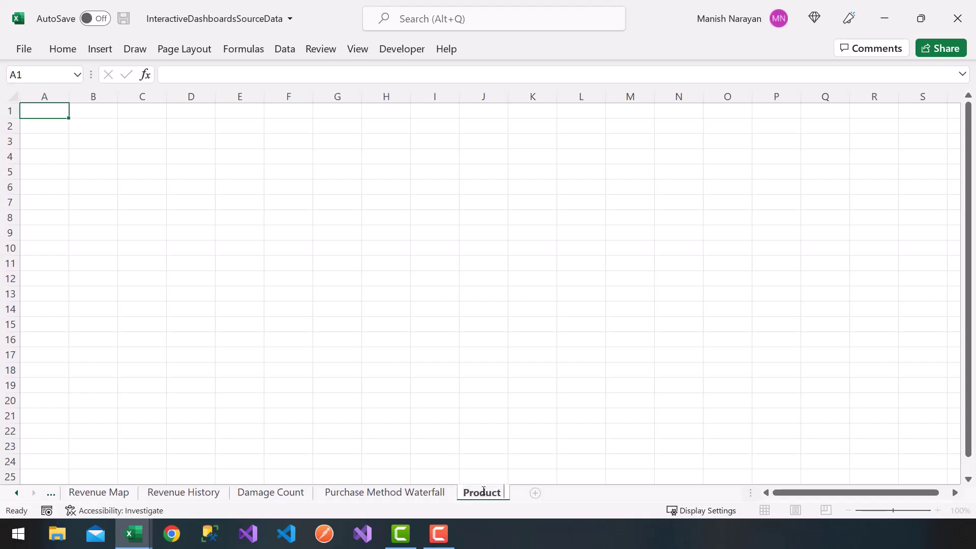
pyautogui.write(' Rating Bar')
pyautogui.press('Return')
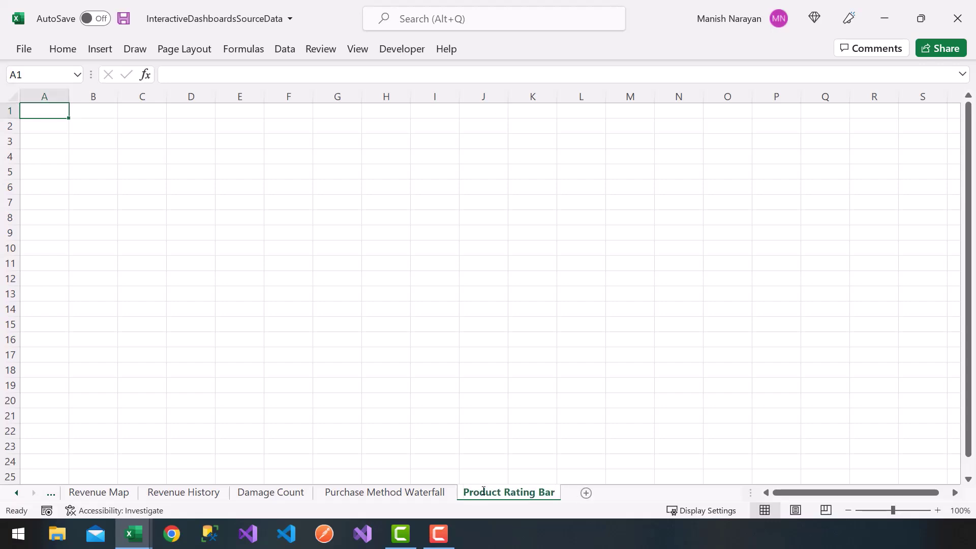
# - Insert a PivotTable from source_data on the existing worksheet at cell A1
pyautogui.click(99, 51)
pyautogui.click(41, 79)
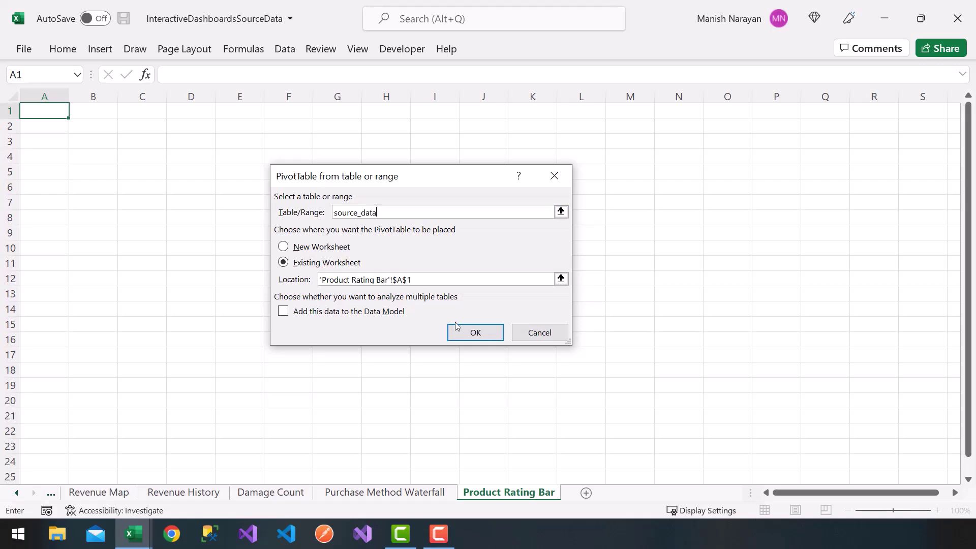
pyautogui.click(470, 332)
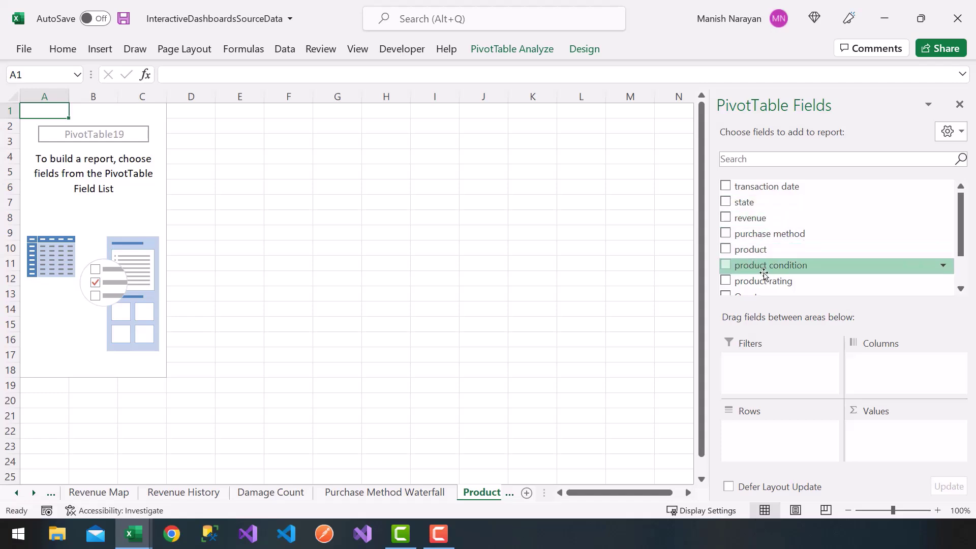
# - Place product rating in Columns, product in Rows and revenue in Values, giving total 1720448
pyautogui.moveTo(763, 280); pyautogui.dragTo(894, 379)
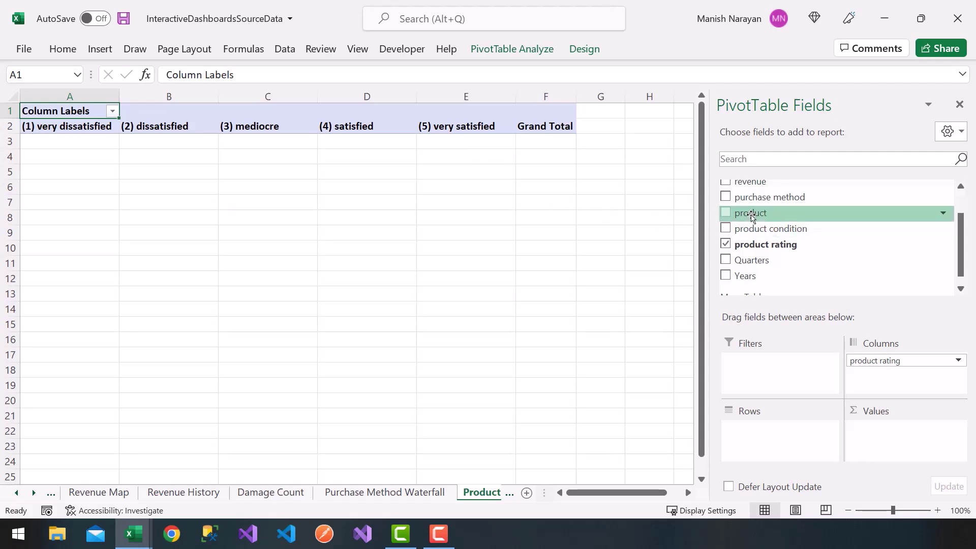
pyautogui.moveTo(753, 217); pyautogui.dragTo(773, 438)
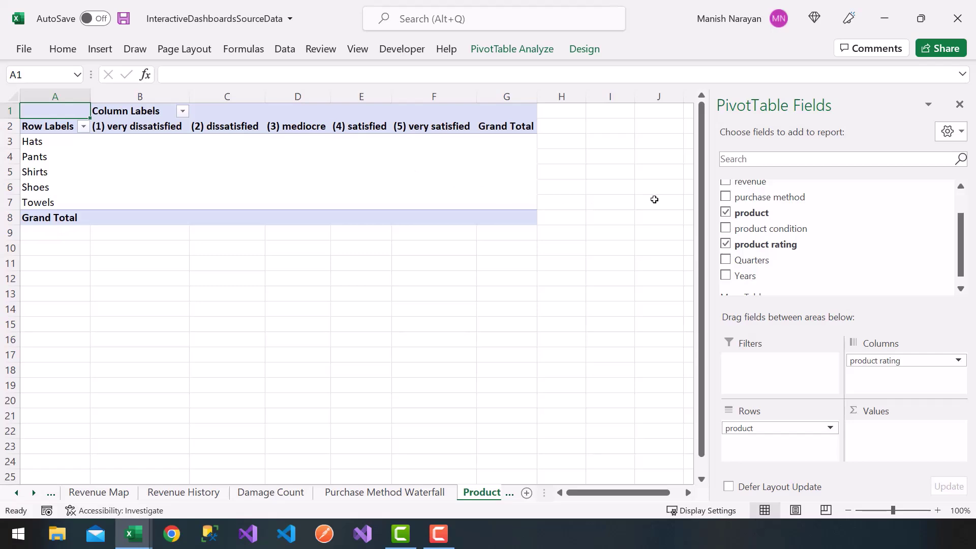
pyautogui.scroll(2, 786, 252)
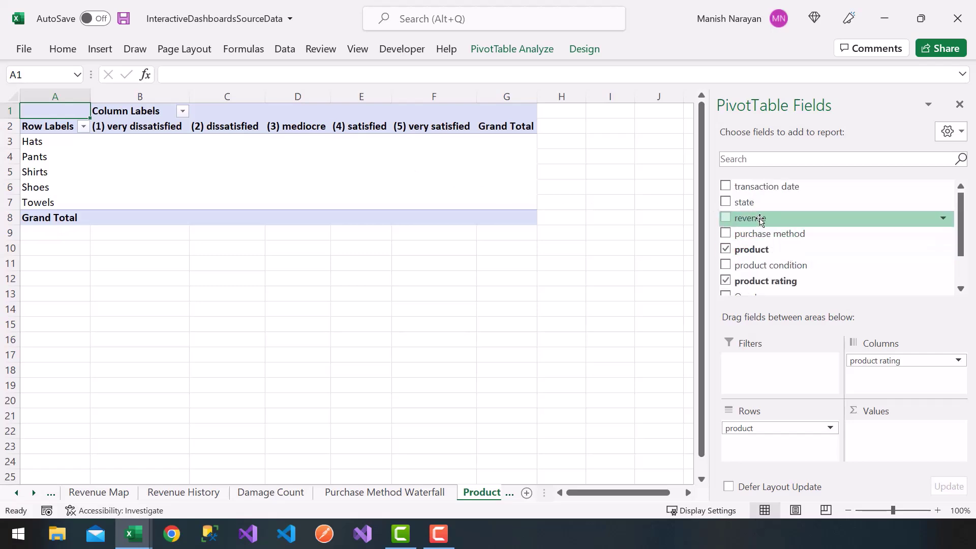
pyautogui.moveTo(758, 220); pyautogui.dragTo(875, 432)
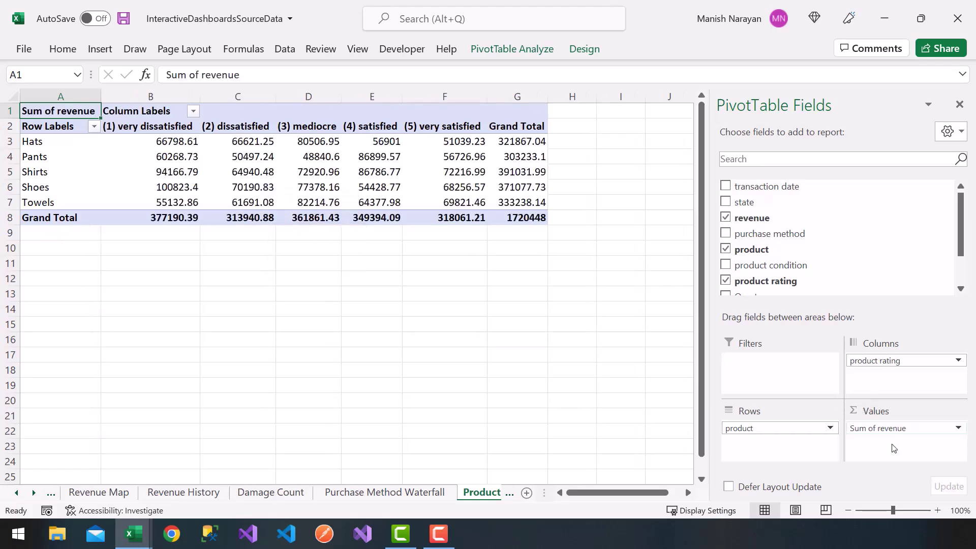
# - Change the revenue value field's summary from Sum to Count, making the grand total 1000
pyautogui.click(959, 429)
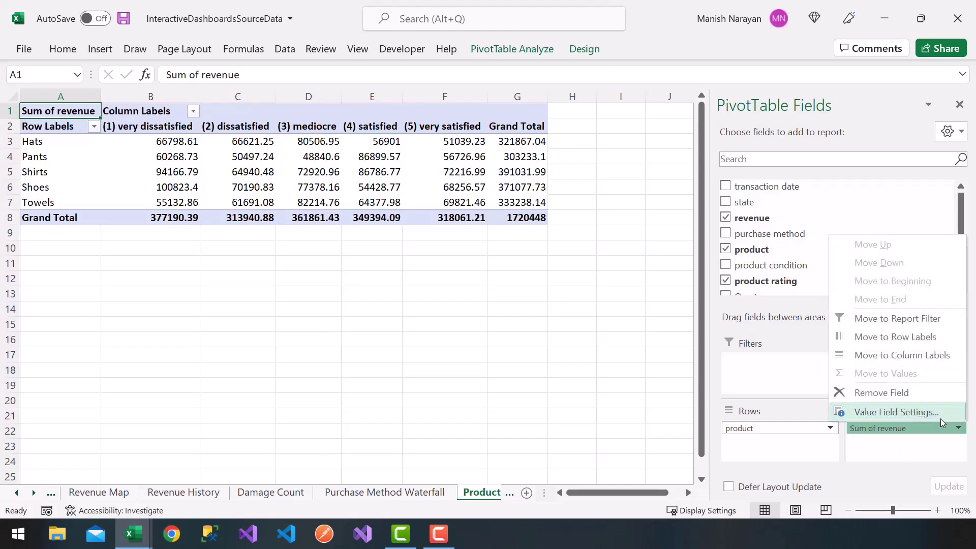
pyautogui.click(941, 418)
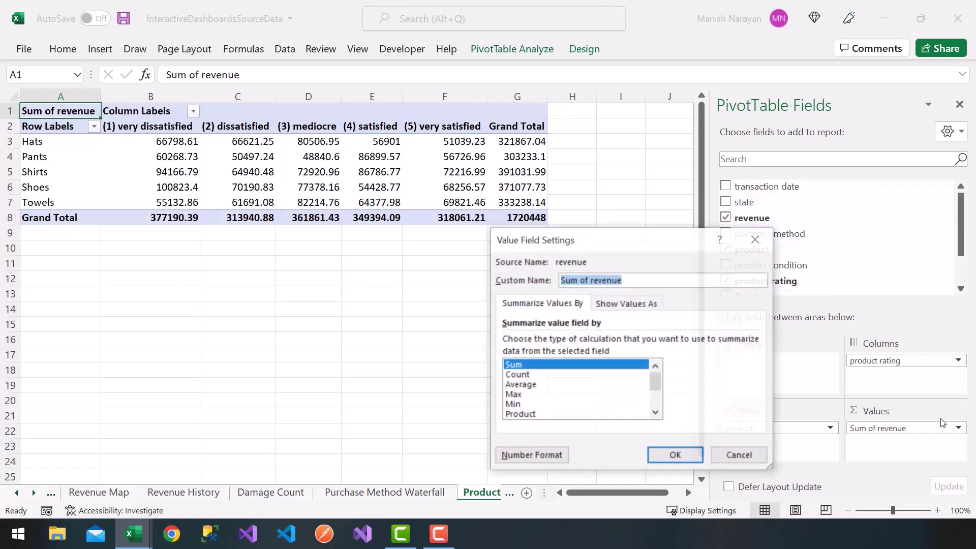
pyautogui.click(561, 377)
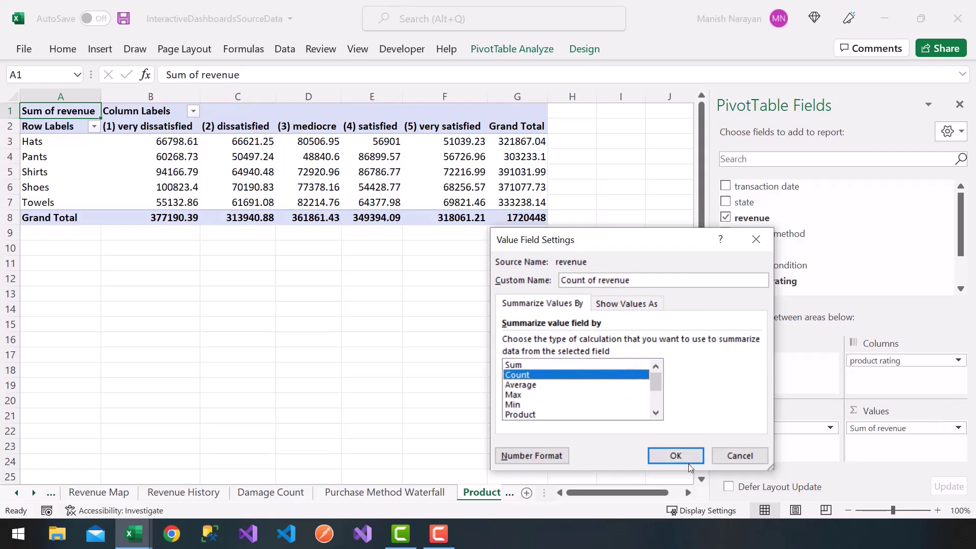
pyautogui.click(673, 454)
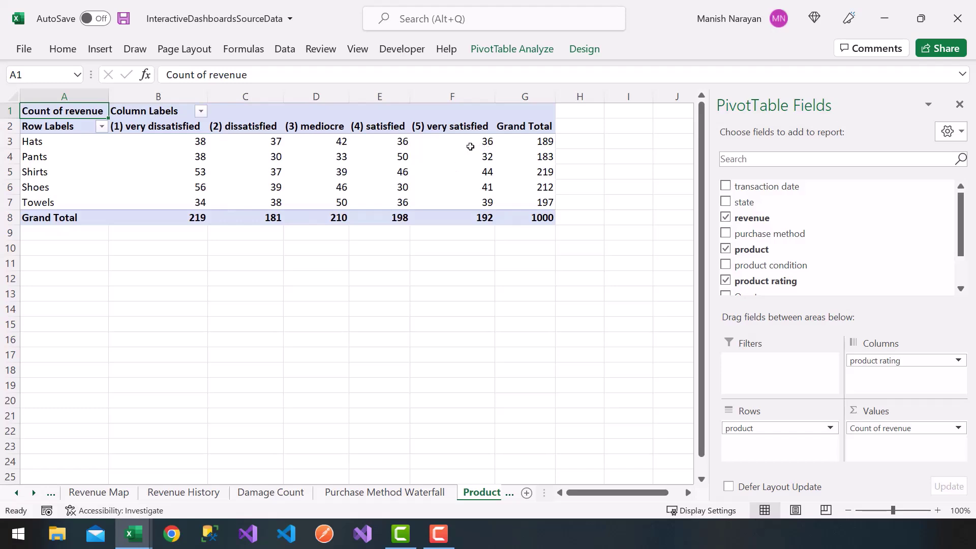
pyautogui.moveTo(471, 146)
pyautogui.moveTo(58, 142)
pyautogui.click(227, 185)
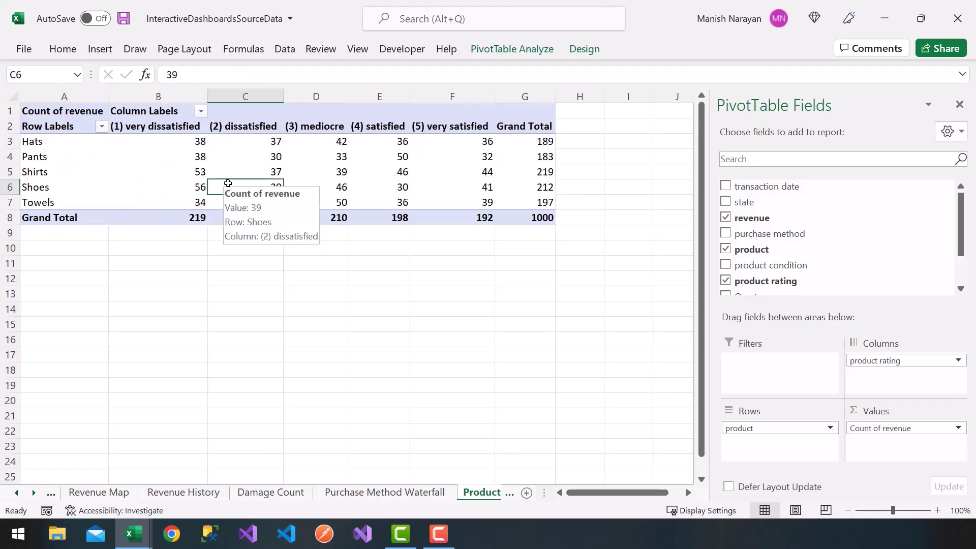
# - Insert a Bar > 100% Stacked Bar PivotChart of rating counts per product
pyautogui.click(99, 54)
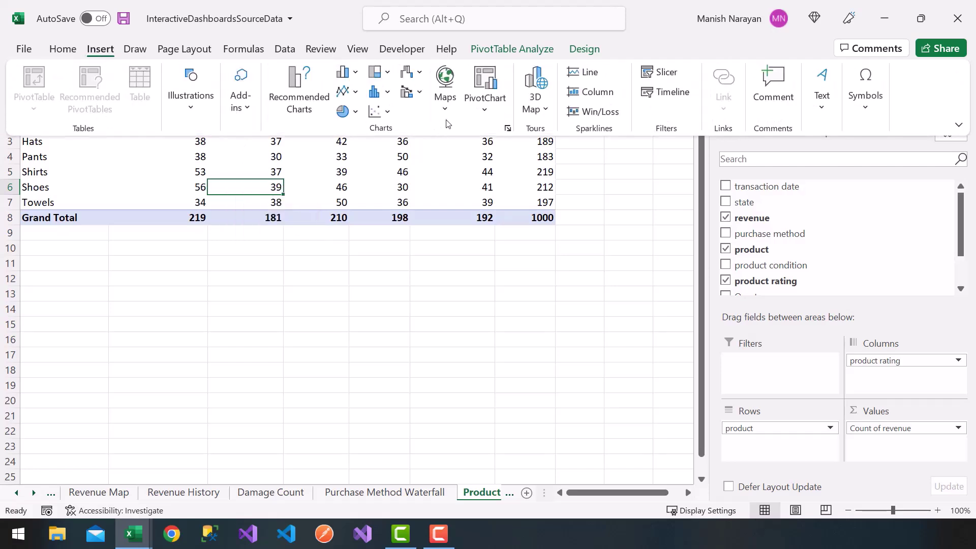
pyautogui.click(485, 109)
pyautogui.click(485, 85)
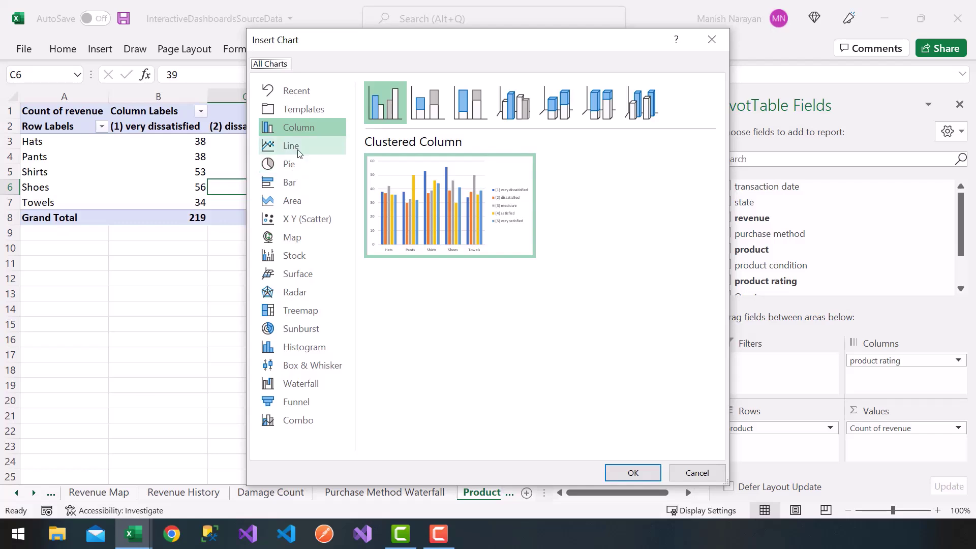
pyautogui.click(292, 186)
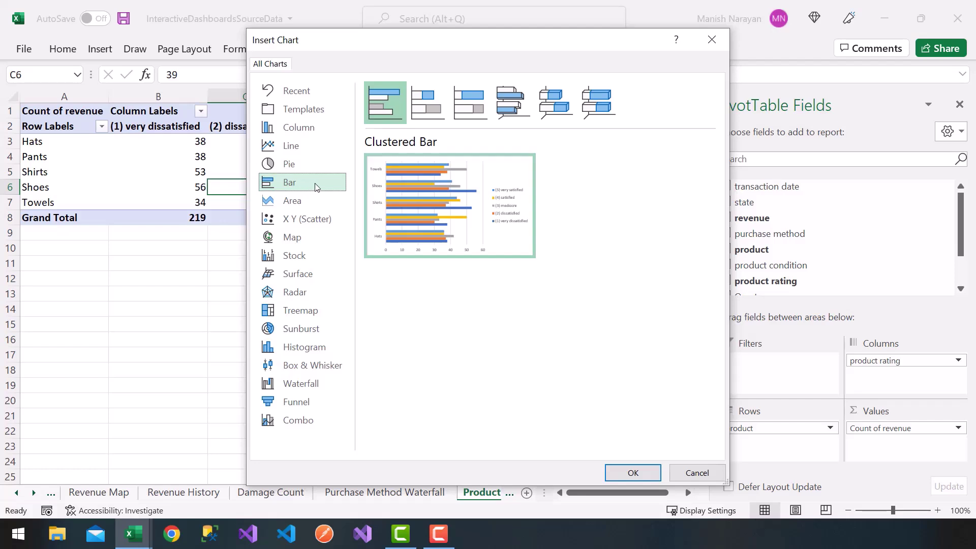
pyautogui.click(461, 112)
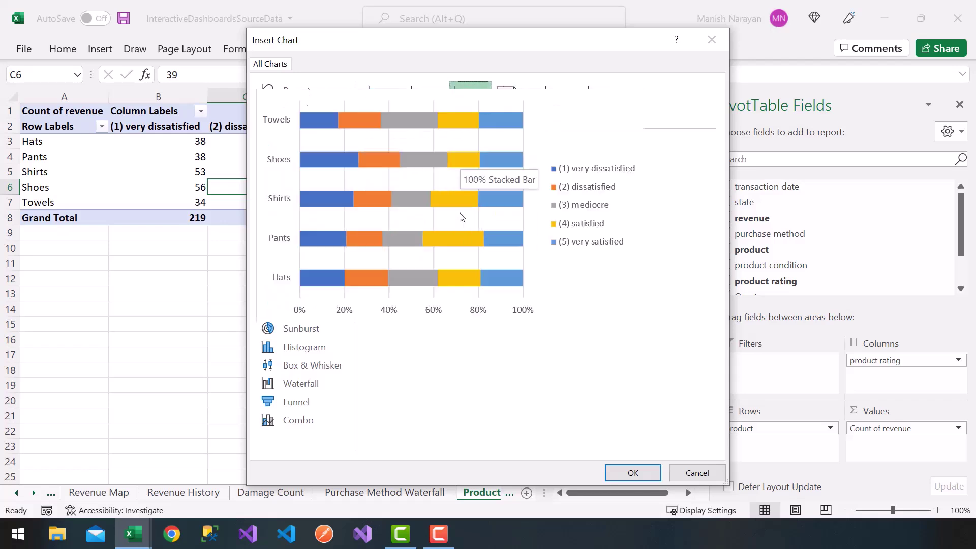
pyautogui.click(630, 472)
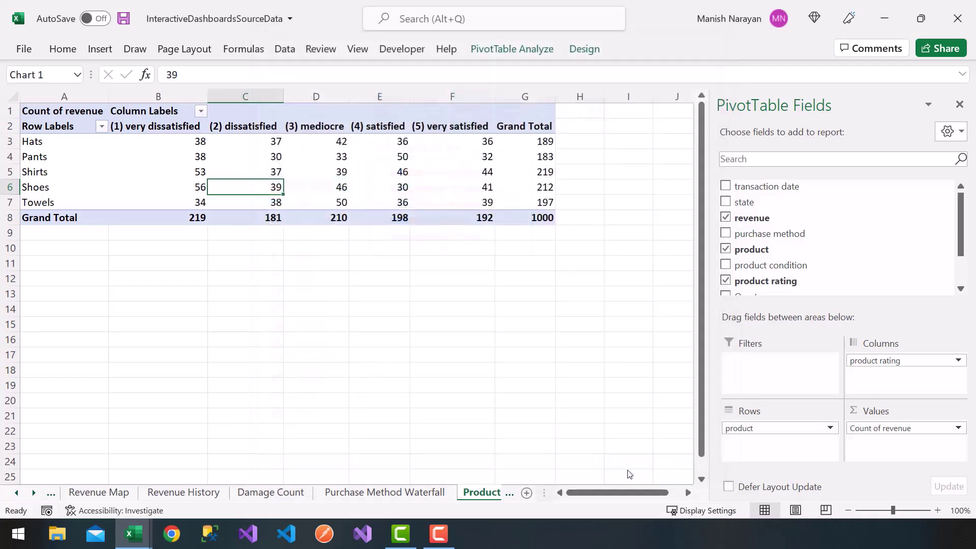
# - Close the PivotChart Fields pane, move the chart below the table and hide all field buttons
pyautogui.click(960, 106)
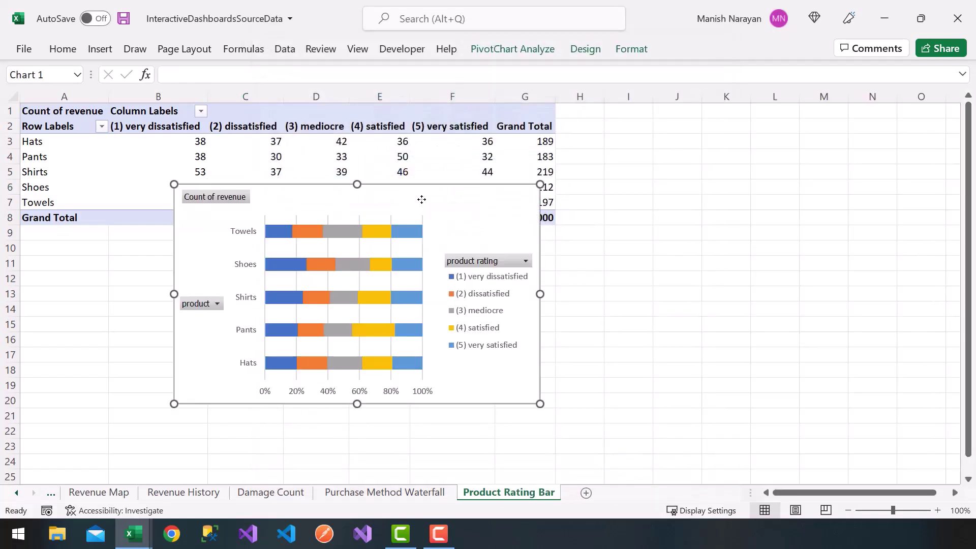
pyautogui.moveTo(422, 199); pyautogui.dragTo(485, 263)
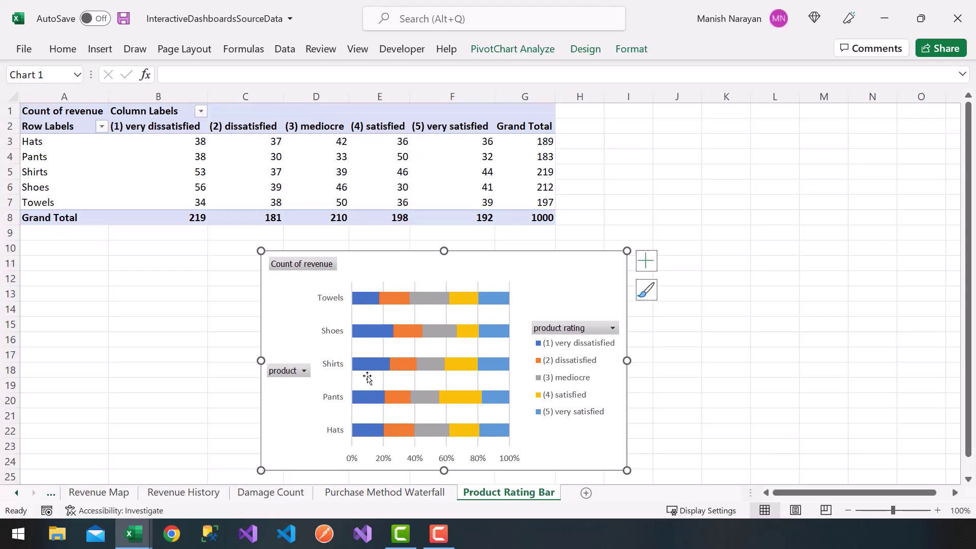
pyautogui.rightClick(302, 266)
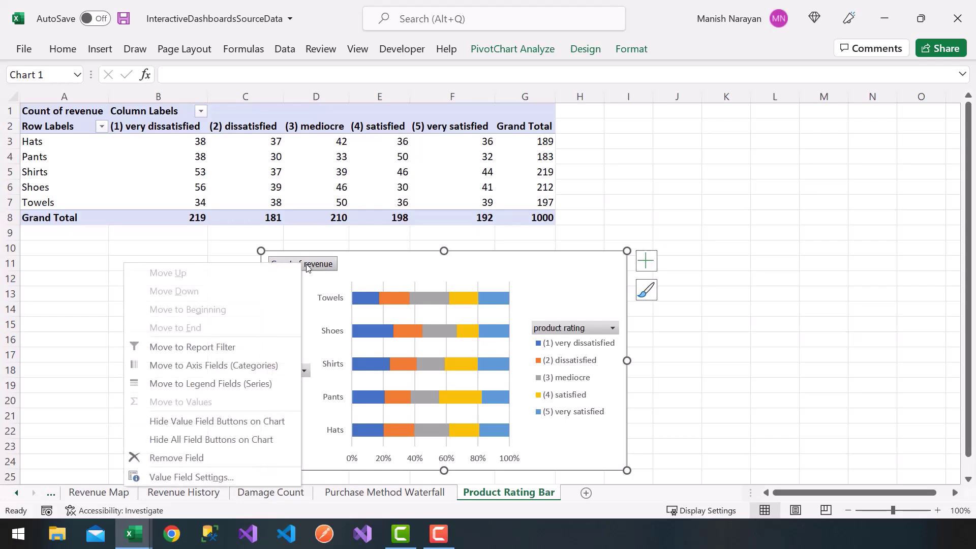
pyautogui.click(195, 441)
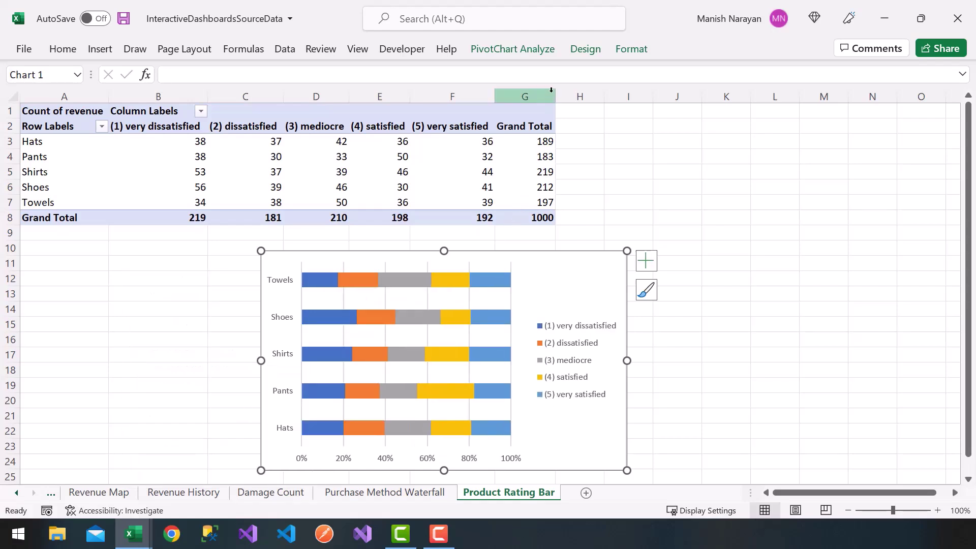
# - Apply the fourth chart style, adding count labels on bar segments and a grey shaded background
pyautogui.click(585, 49)
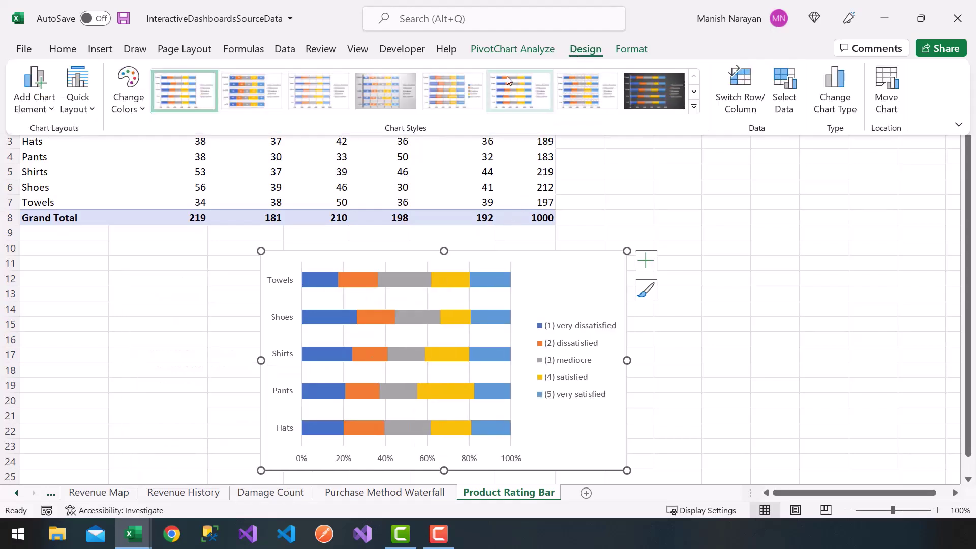
pyautogui.click(368, 94)
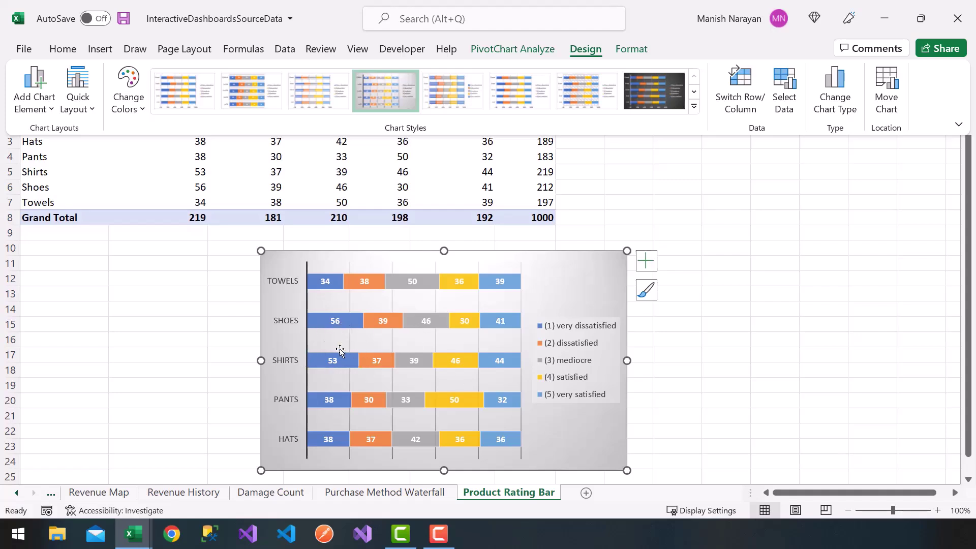
pyautogui.press('Escape')
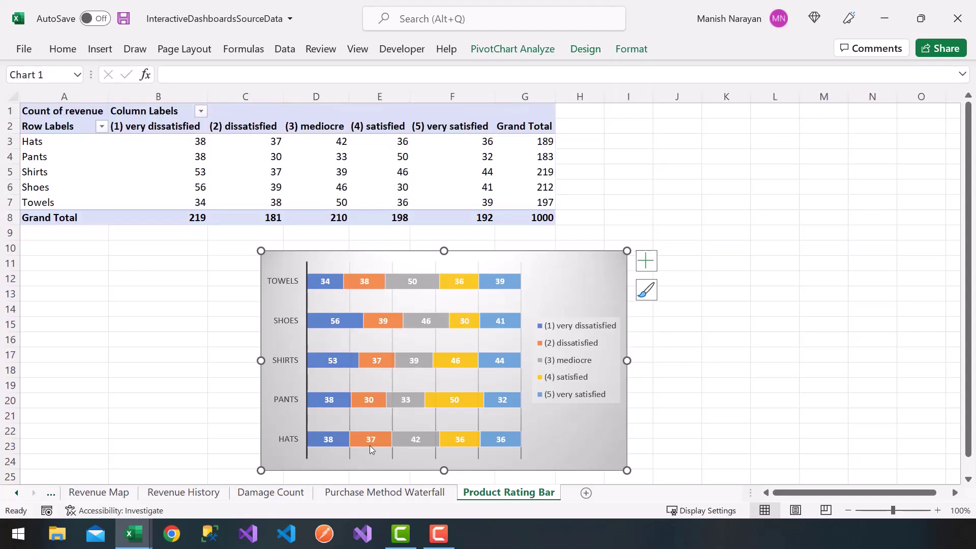
pyautogui.click(225, 377)
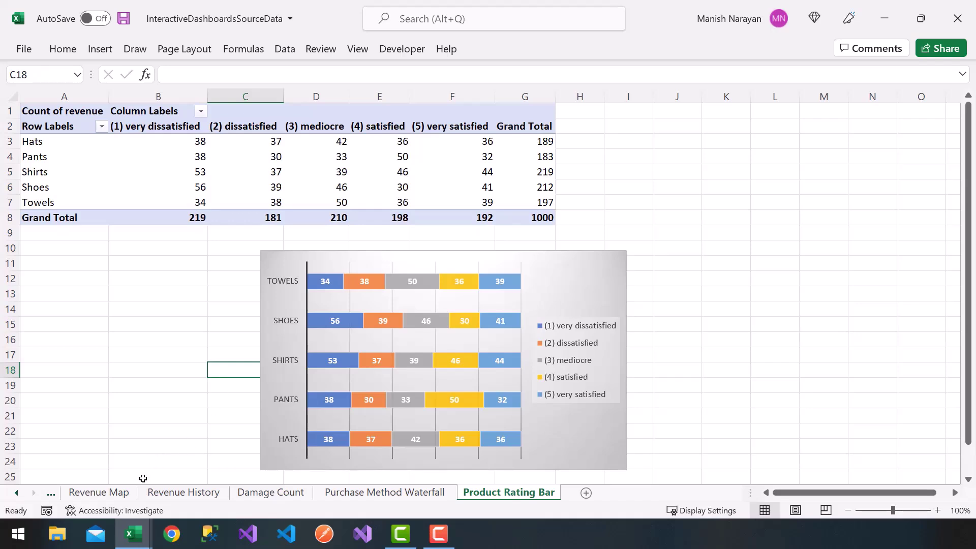